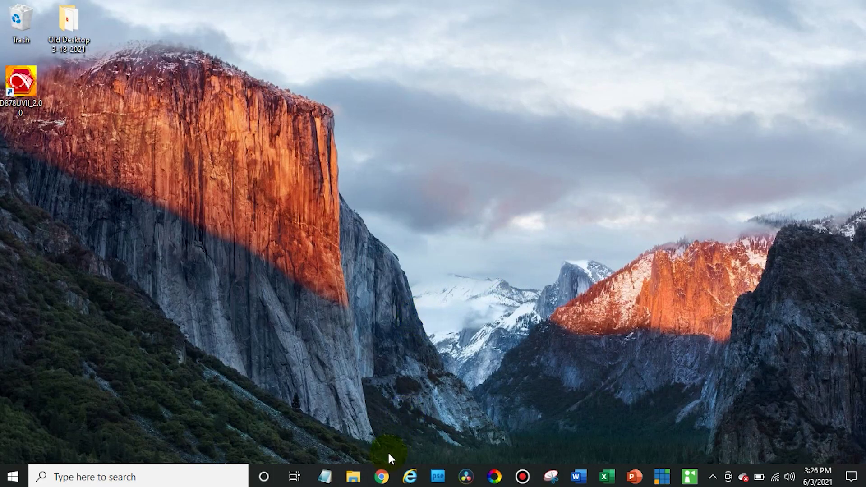
Open the BridgeCom Systems support site in Chrome and go to the AnyTone 878UVII Plus firmware and driver versions article.
click(383, 476)
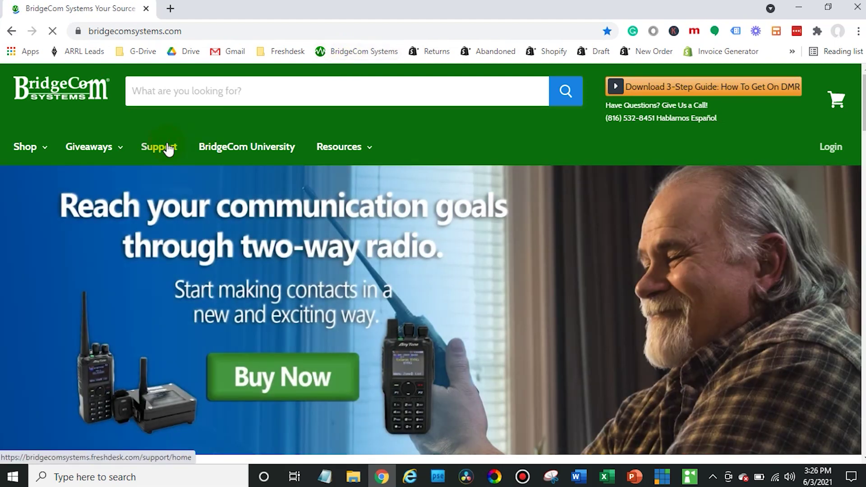
click(167, 147)
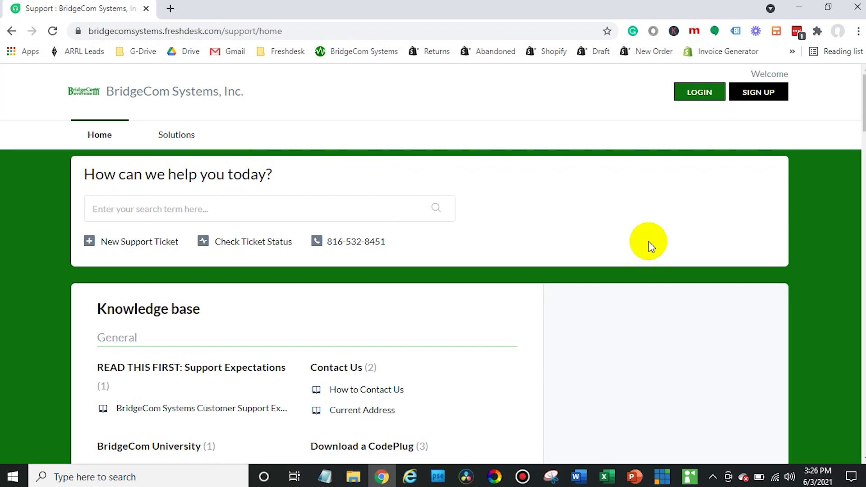
scroll(449, 310, down, 10)
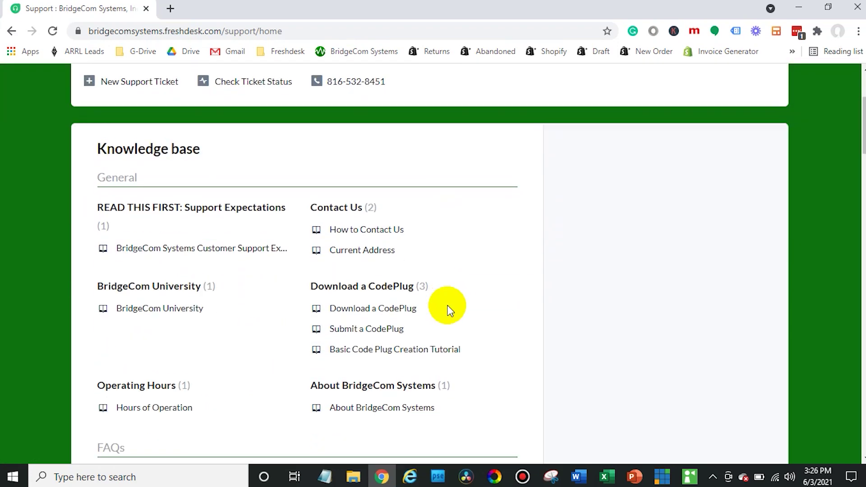
scroll(449, 310, down, 5)
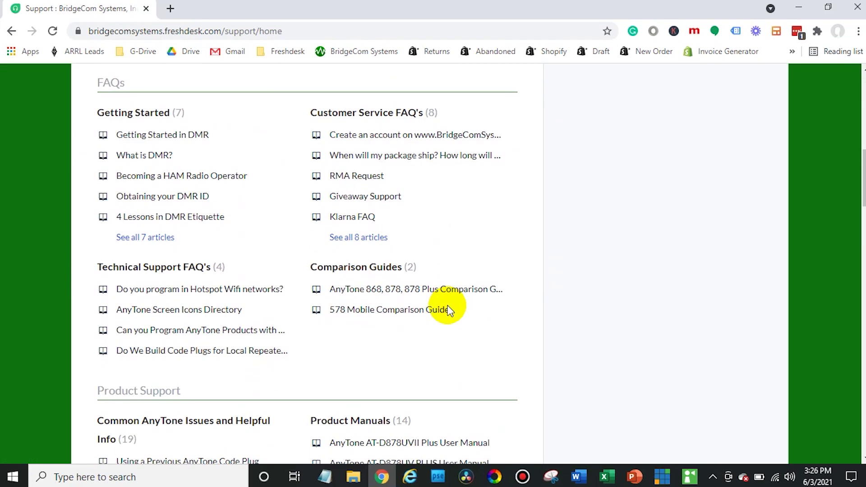
scroll(449, 310, down, 4)
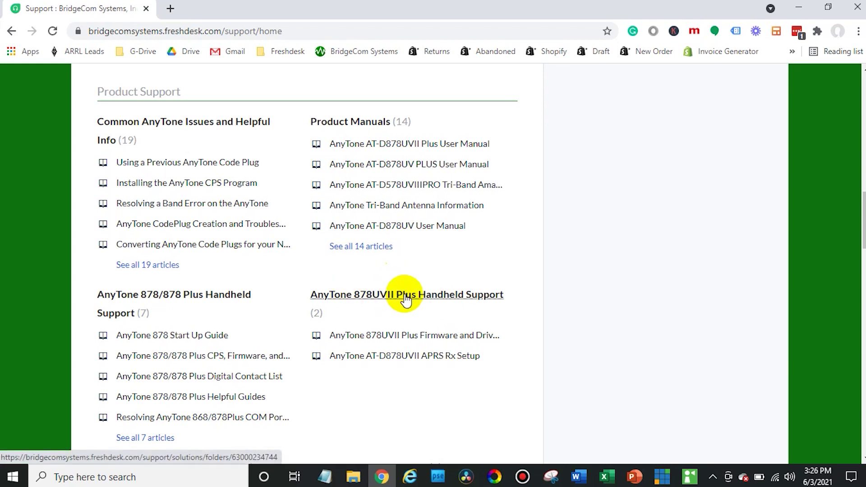
click(444, 336)
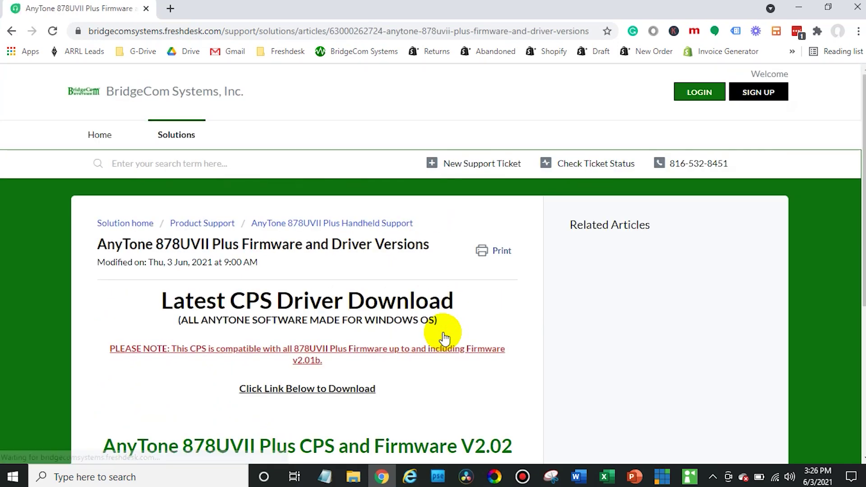
Download the AnyTone 878UVII Plus CPS and Firmware V2.02 zip to the Desktop and close the browser.
scroll(444, 336, down, 1)
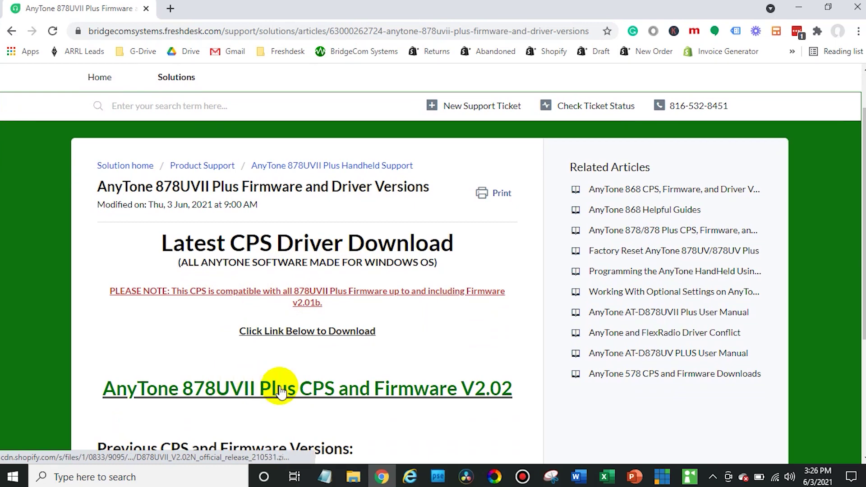
scroll(280, 390, down, 1)
scroll(281, 390, down, 2)
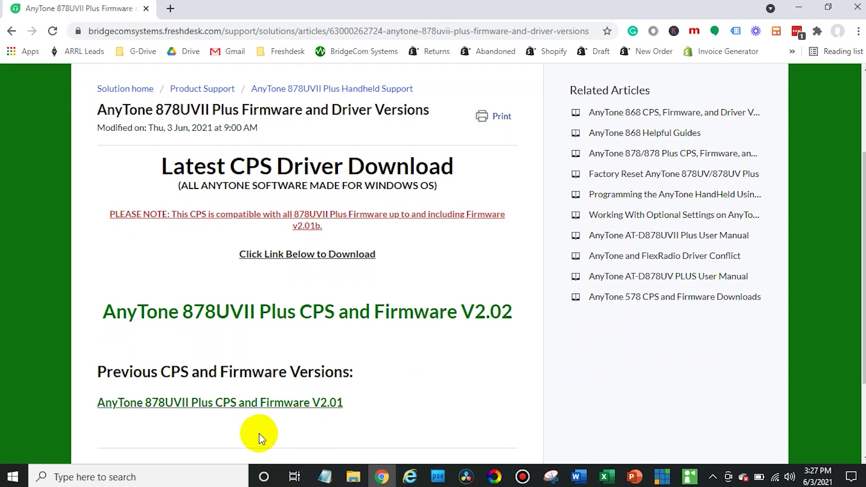
click(261, 311)
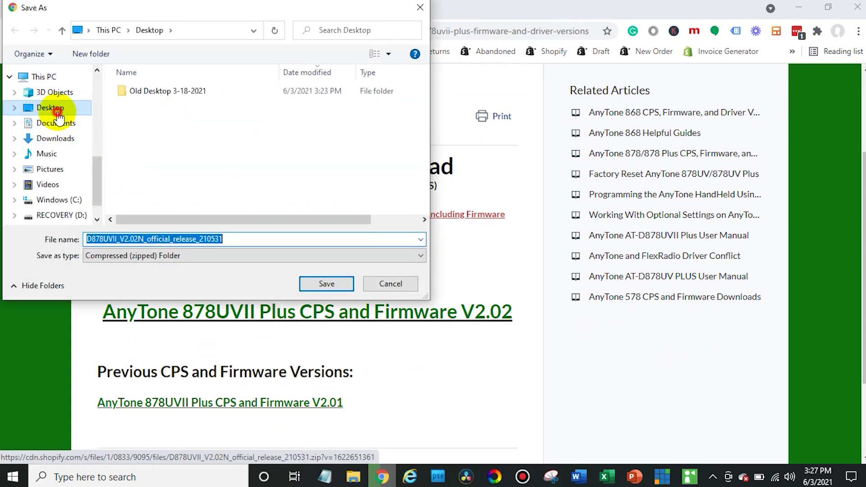
click(58, 112)
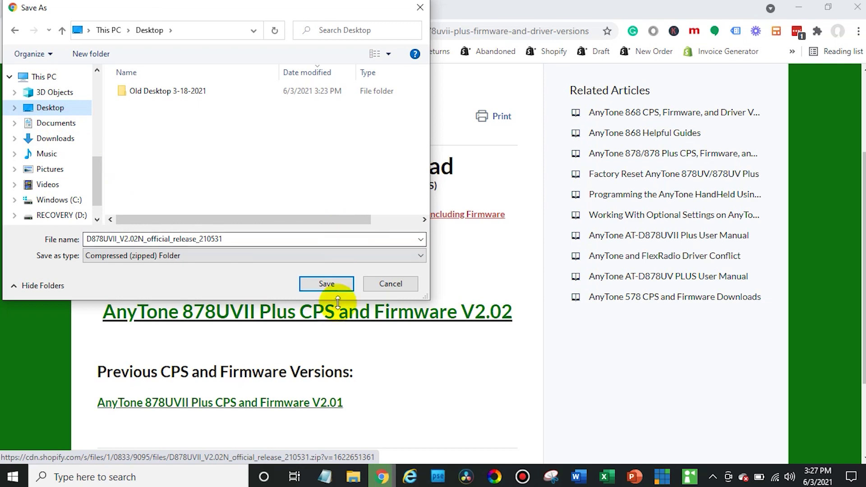
click(335, 284)
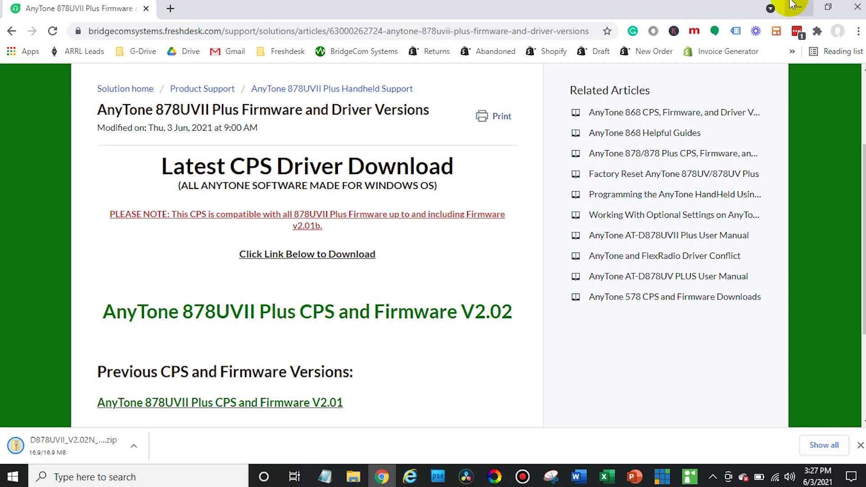
click(854, 4)
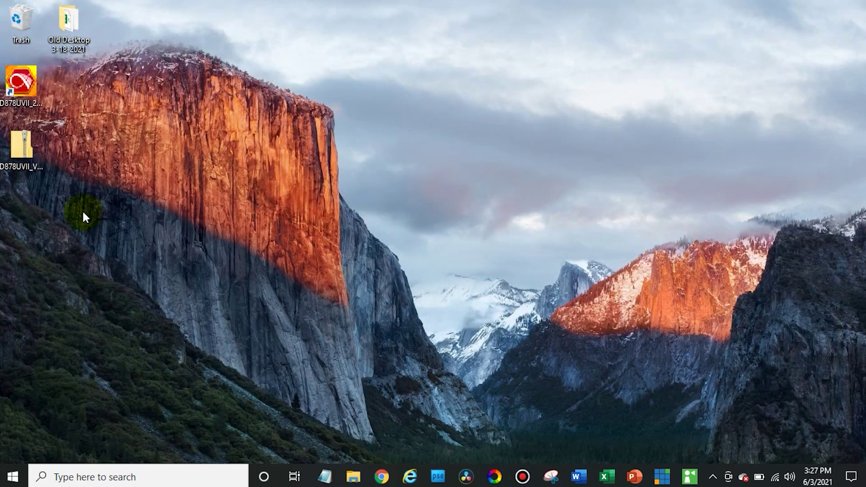
Extract the downloaded D878UVII_V2.02N_official_release_210531 zip into a Desktop folder of the same name.
right_click(20, 142)
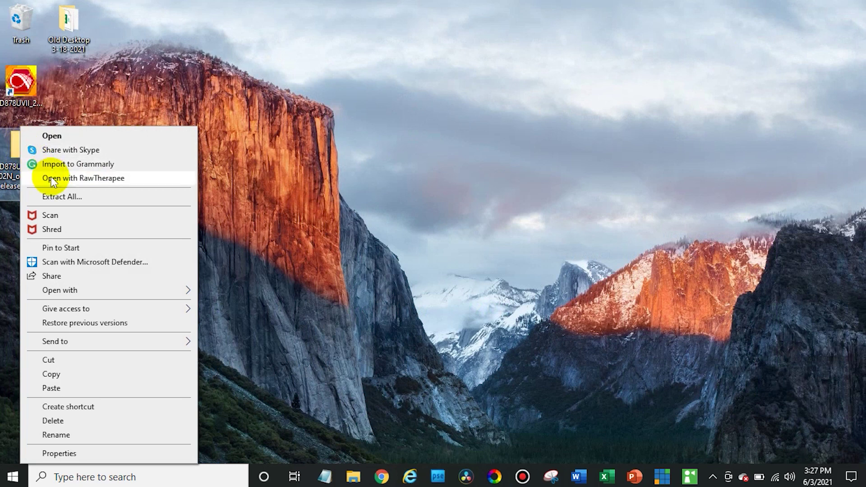
click(66, 194)
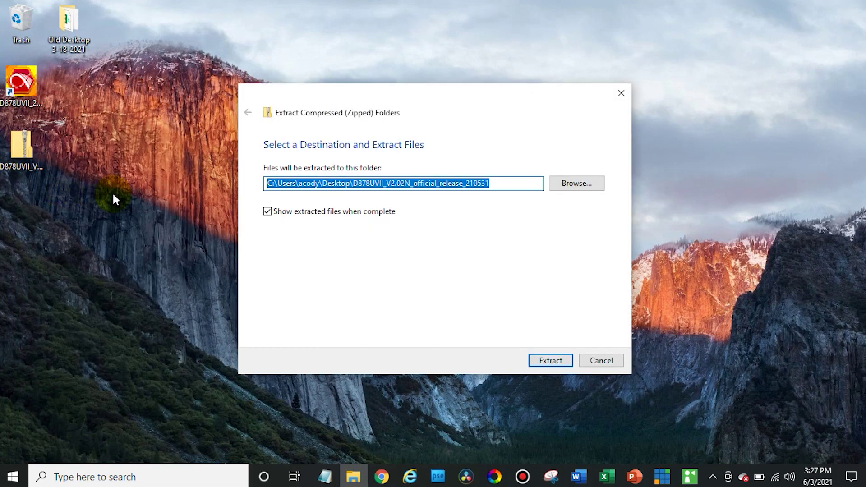
click(538, 362)
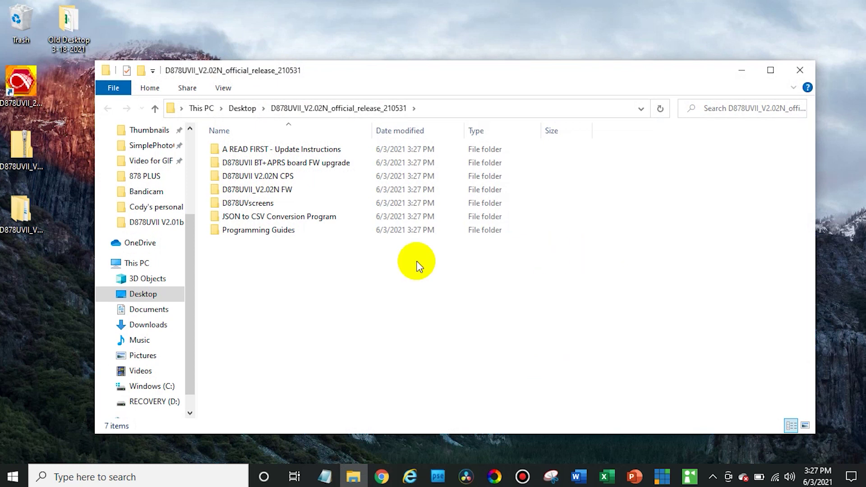
Run the D878UVII_Setup_2.02N installer from the D878UVII V2.02N CPS folder, allowing it past the SmartScreen block.
double_click(270, 177)
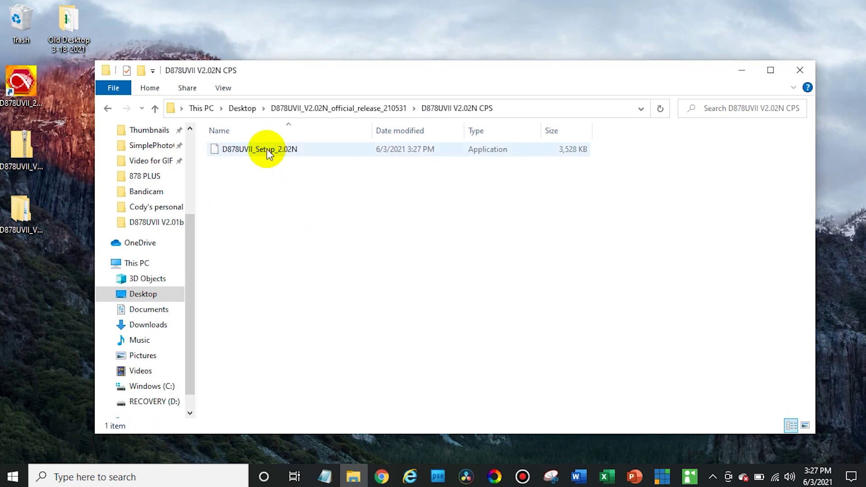
click(267, 149)
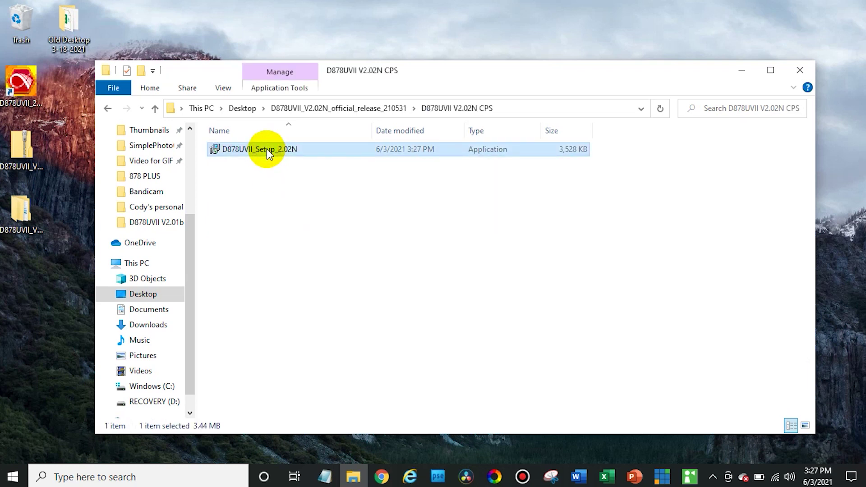
double_click(267, 148)
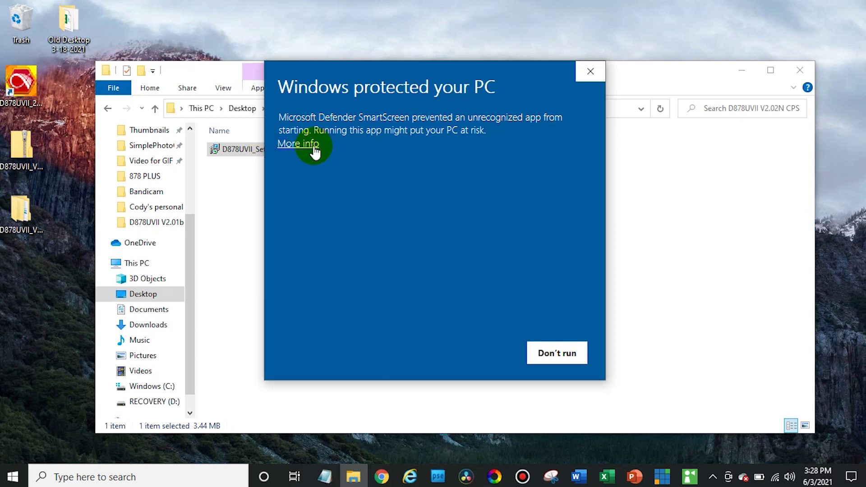
click(300, 143)
click(480, 353)
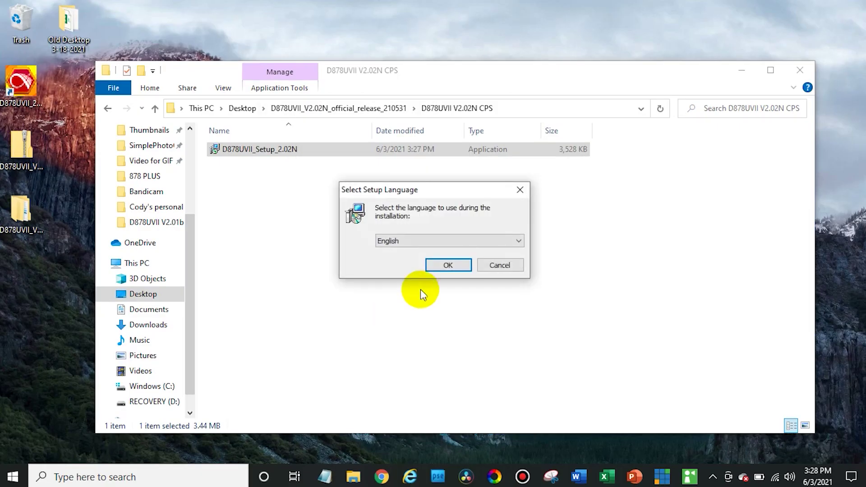
Start the setup in English and set the installation folder to C:\D878UVII_2.02N.
click(445, 266)
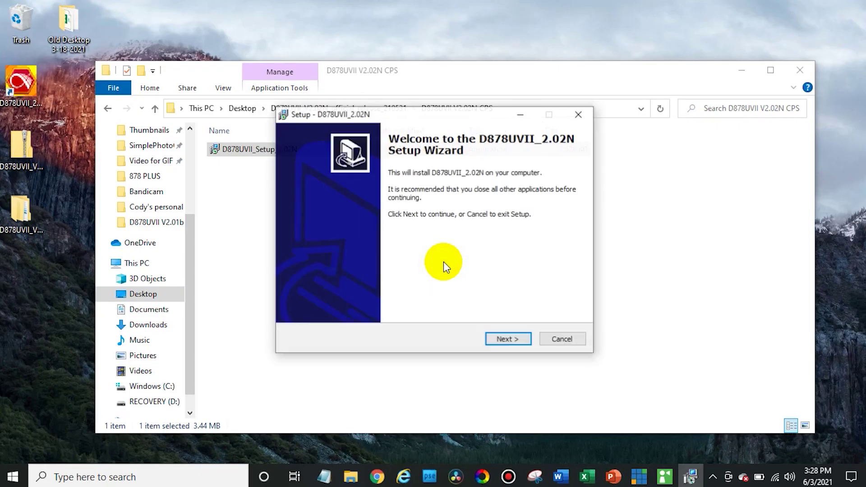
click(505, 337)
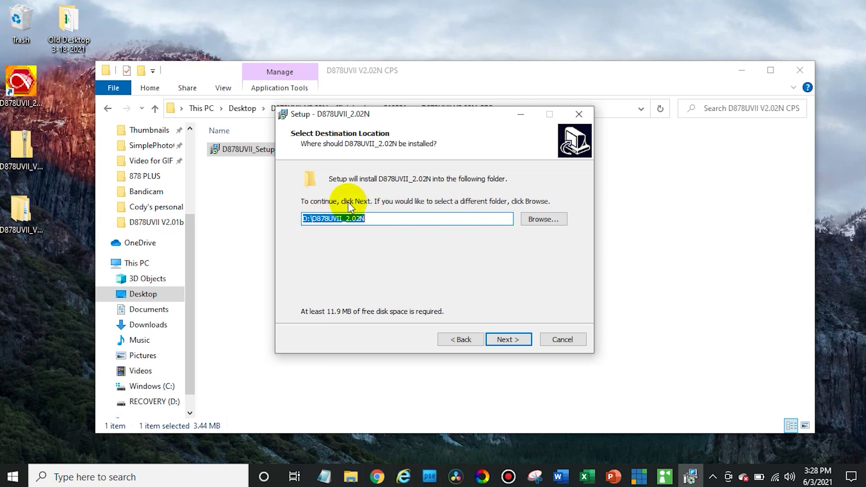
click(551, 223)
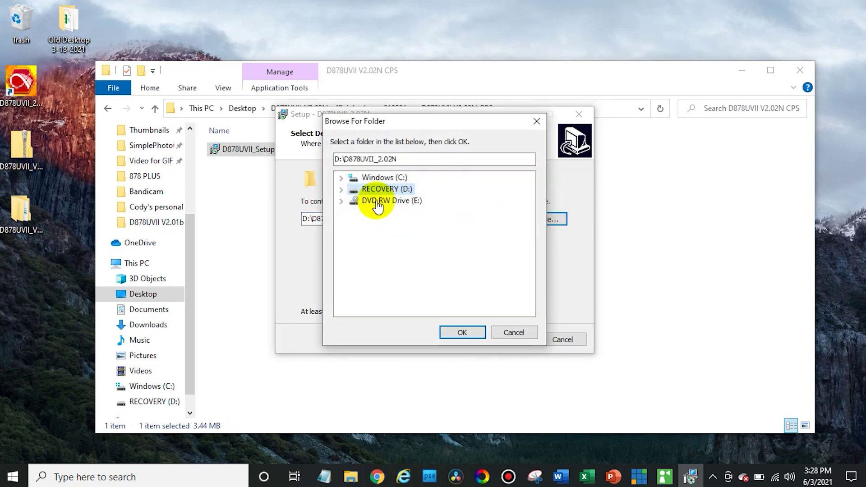
click(375, 178)
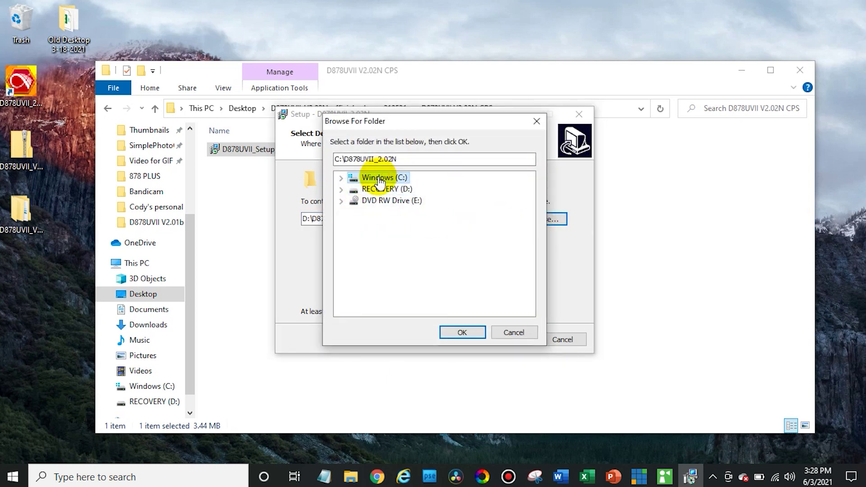
click(457, 333)
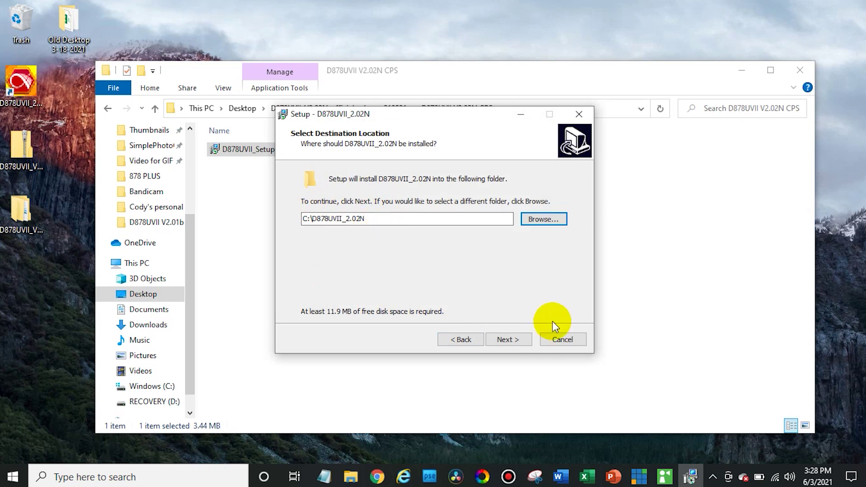
Install D878UVII_2.02N with a desktop icon and launch the program on finishing the setup.
click(511, 340)
click(511, 340)
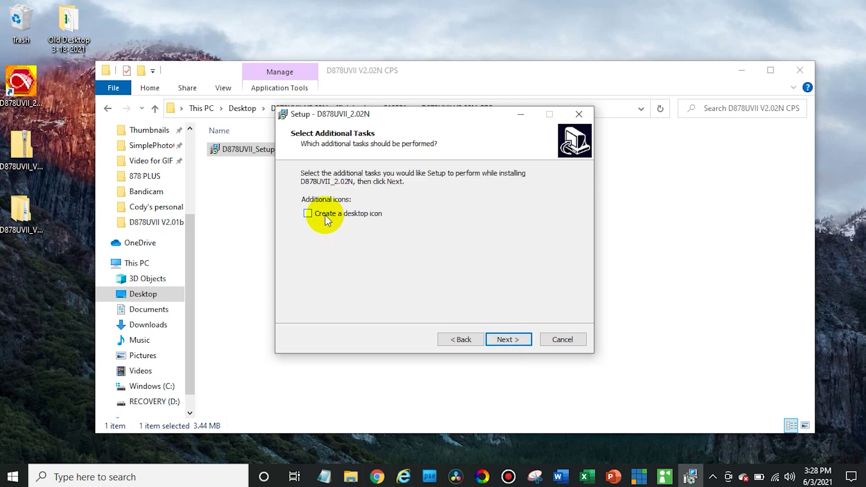
click(511, 339)
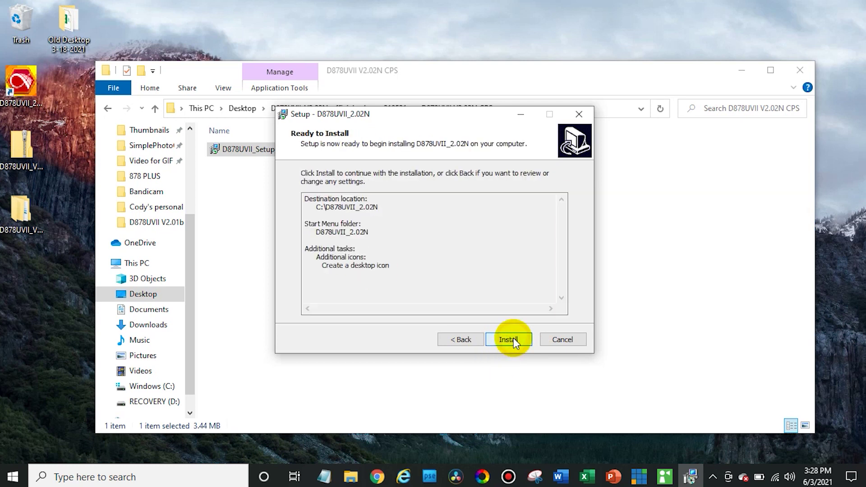
click(513, 339)
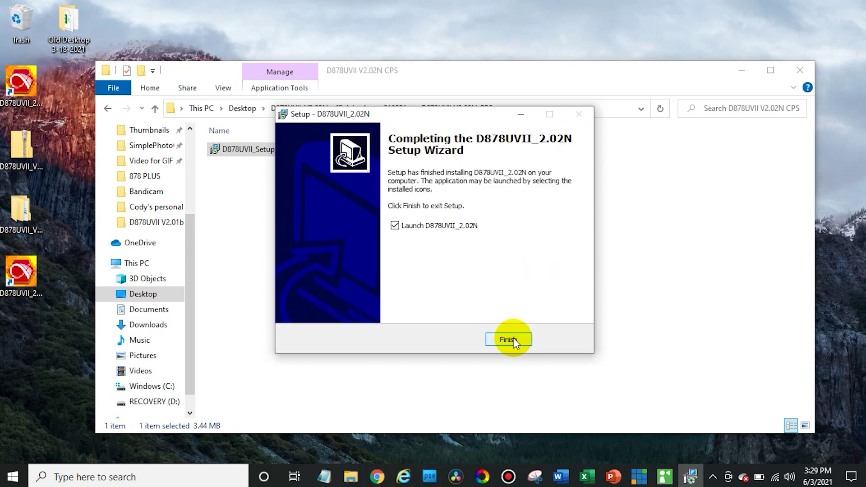
click(509, 339)
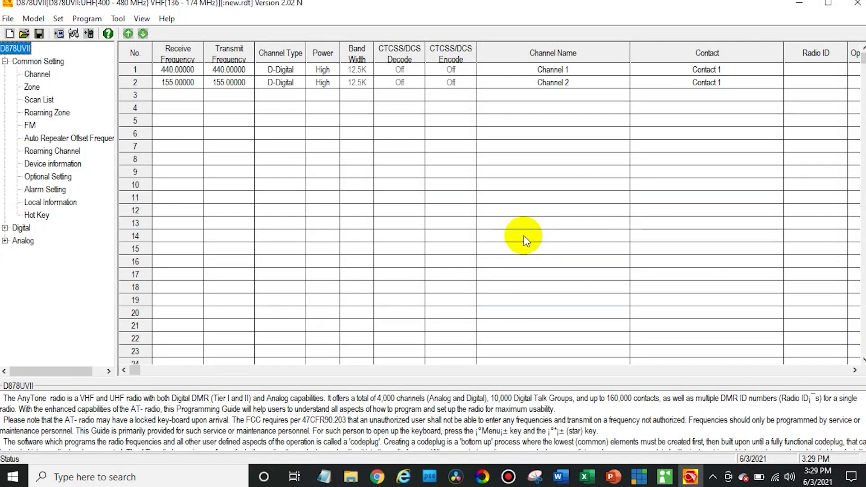
Close the version 2.02N programming software and open the older version 2.00 from the desktop.
click(827, 5)
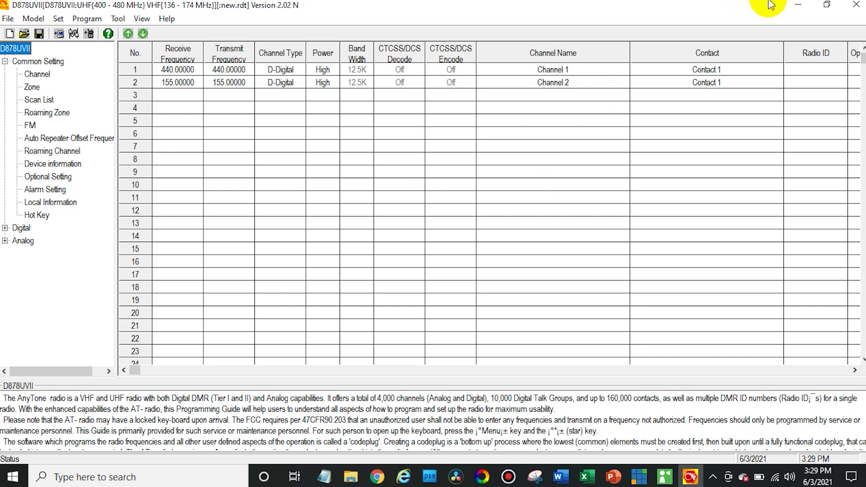
click(856, 4)
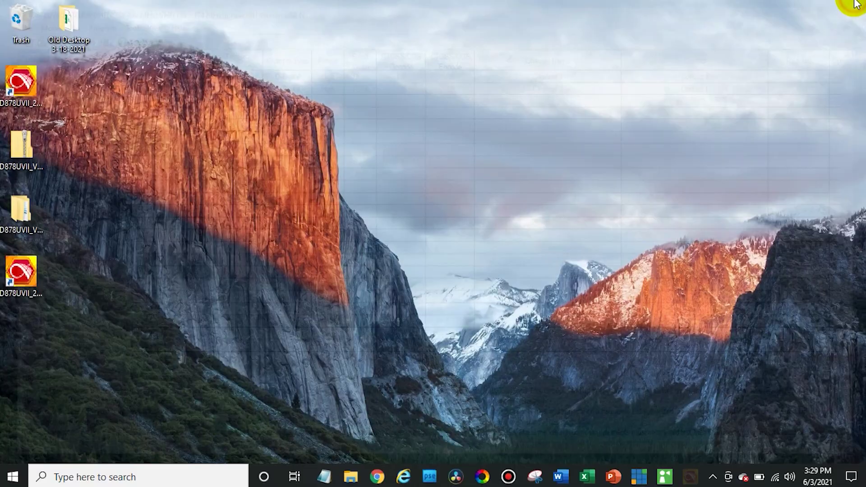
double_click(18, 80)
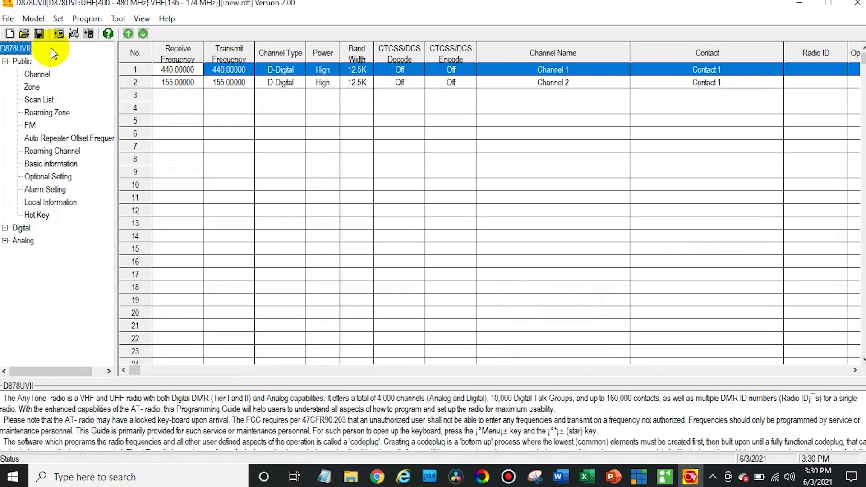
Set the radio's communication port to COM3 in the version 2.00 software.
click(75, 33)
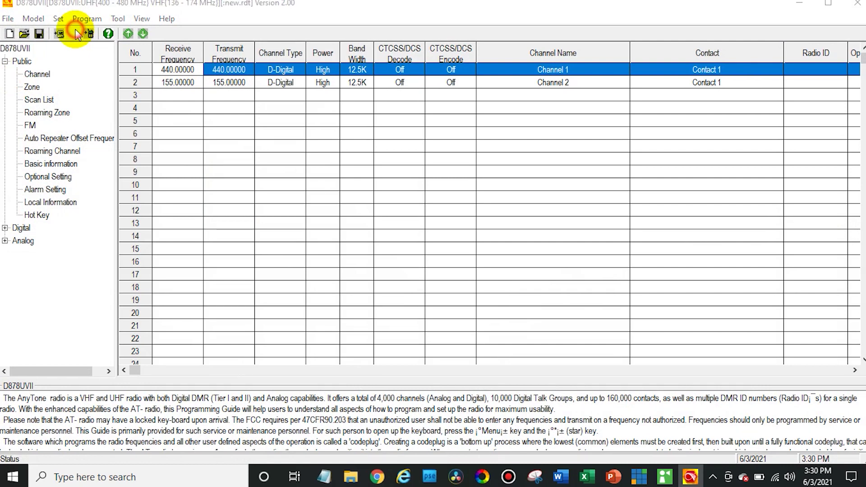
click(423, 209)
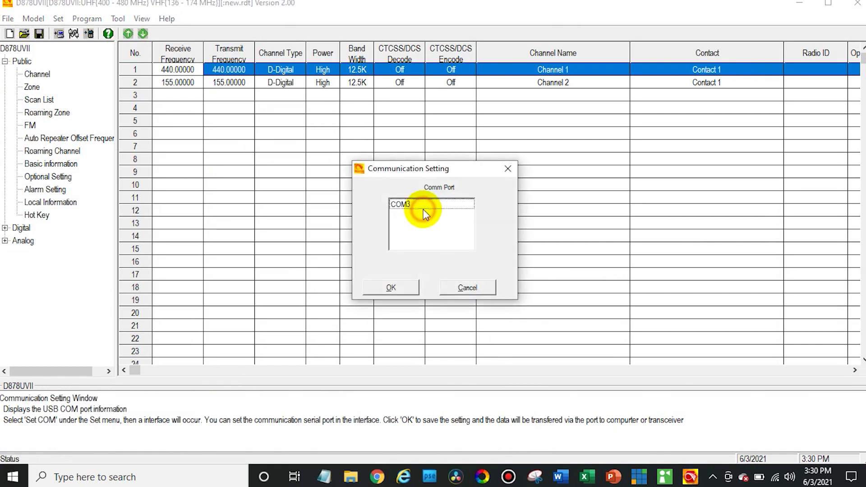
click(424, 209)
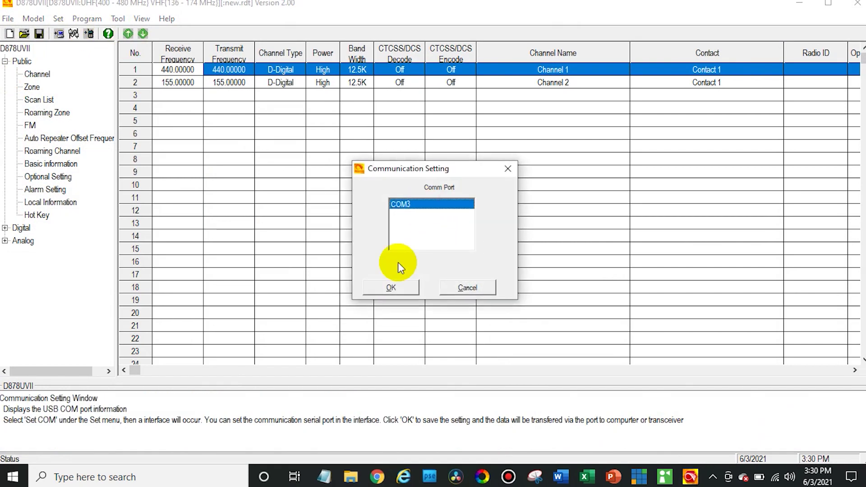
click(390, 288)
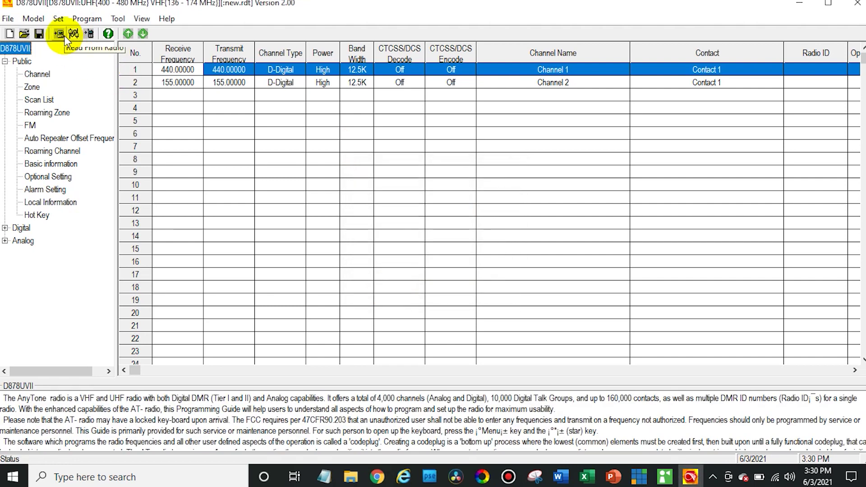
Read the codeplug from the radio with only Other Data included, leaving out the Digital Contact List.
click(62, 35)
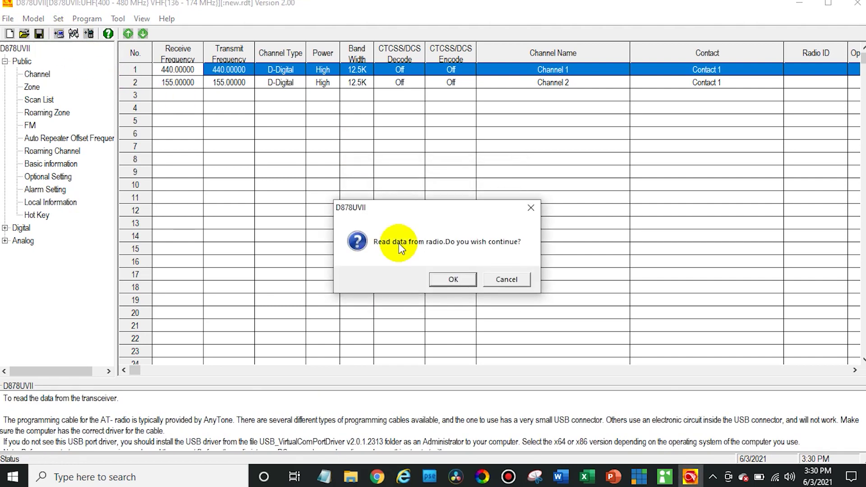
click(455, 279)
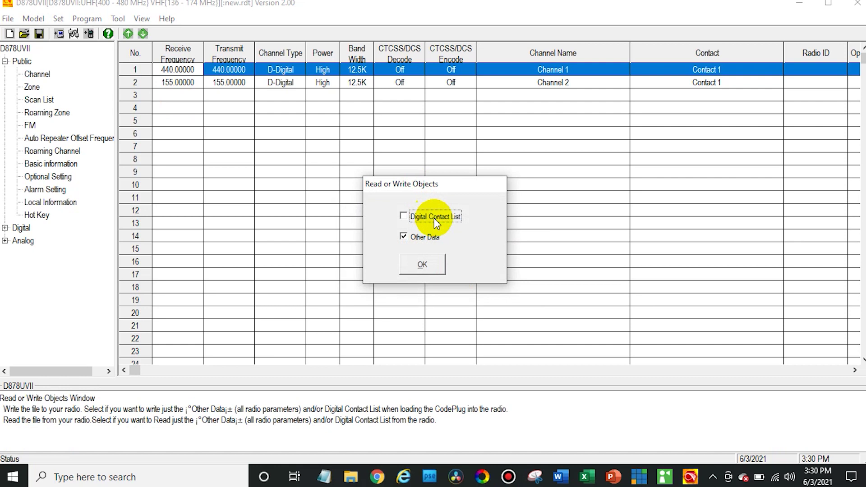
click(432, 262)
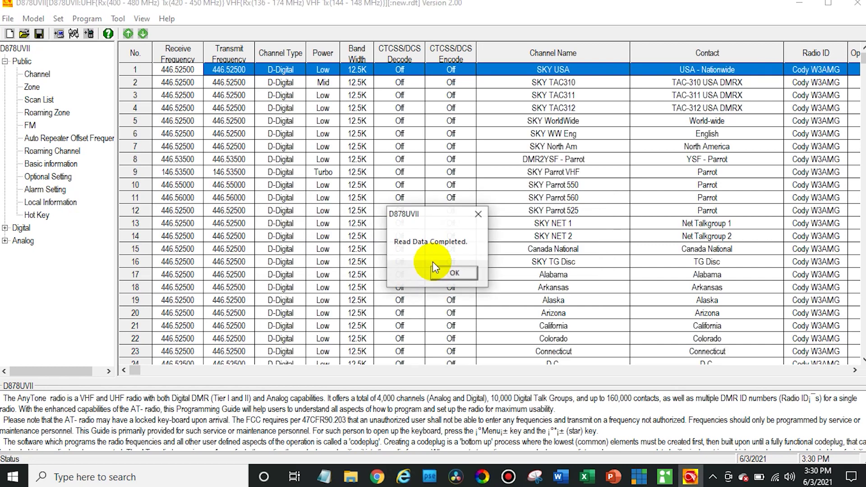
click(450, 273)
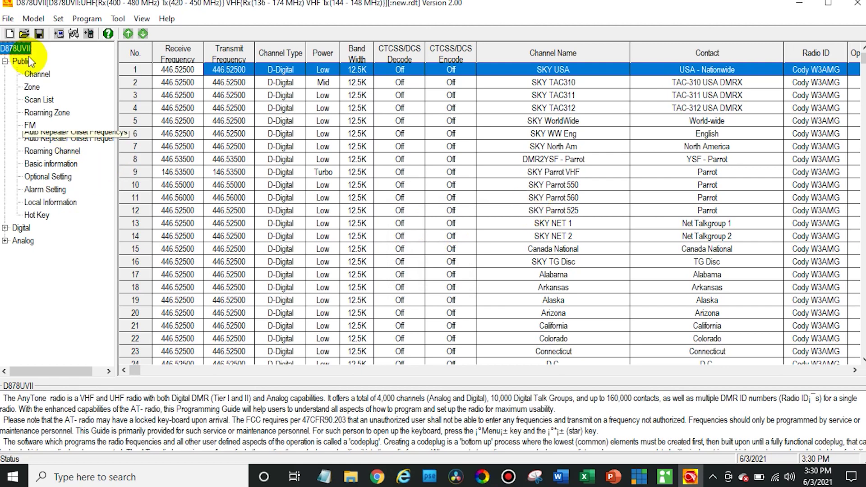
Save the codeplug to the desktop as Codeplug 6-3-2021 in the .rdt data file format.
click(12, 21)
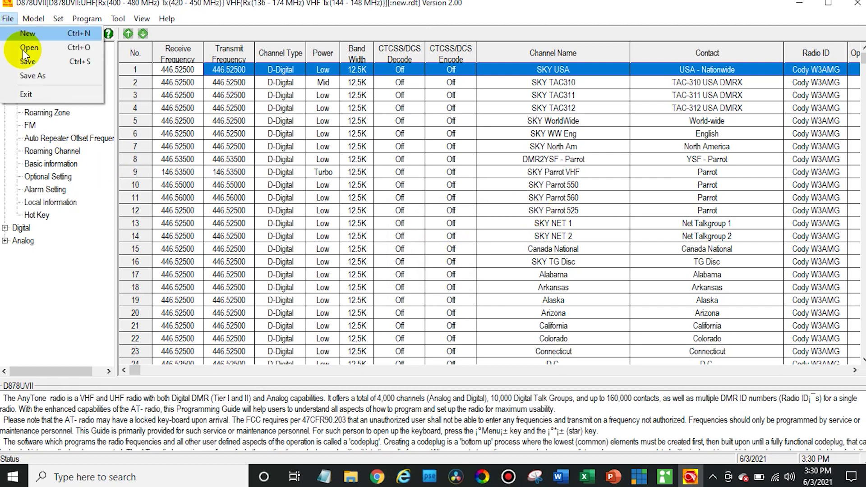
click(36, 79)
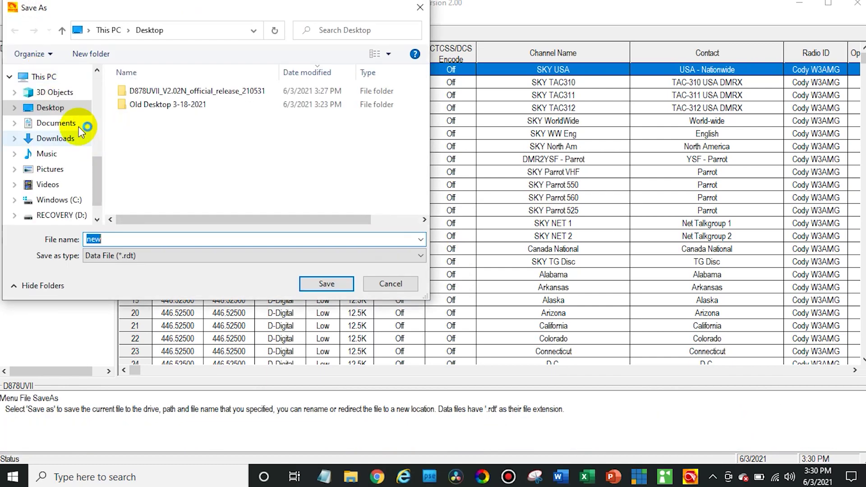
click(68, 109)
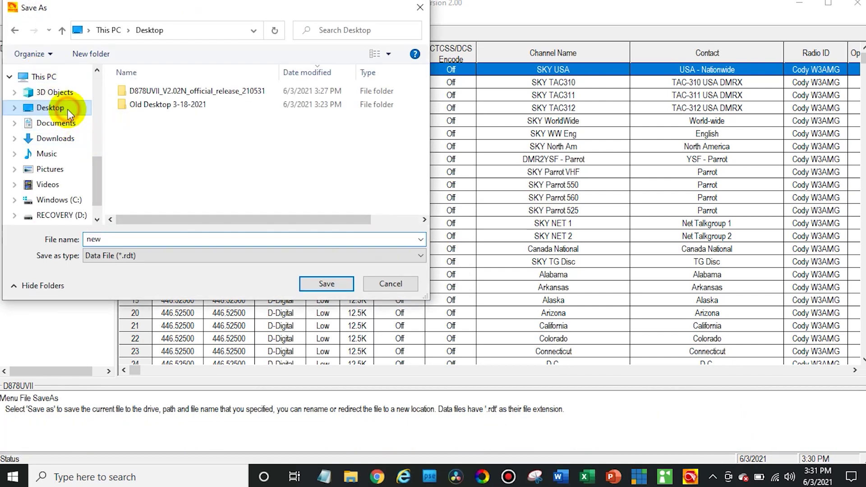
click(162, 238)
text(Codepl)
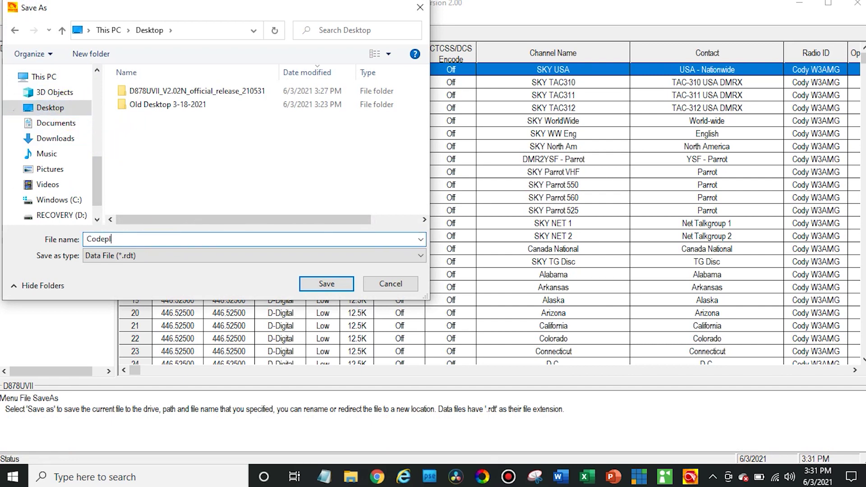
text(ug 6-3-2021)
click(322, 284)
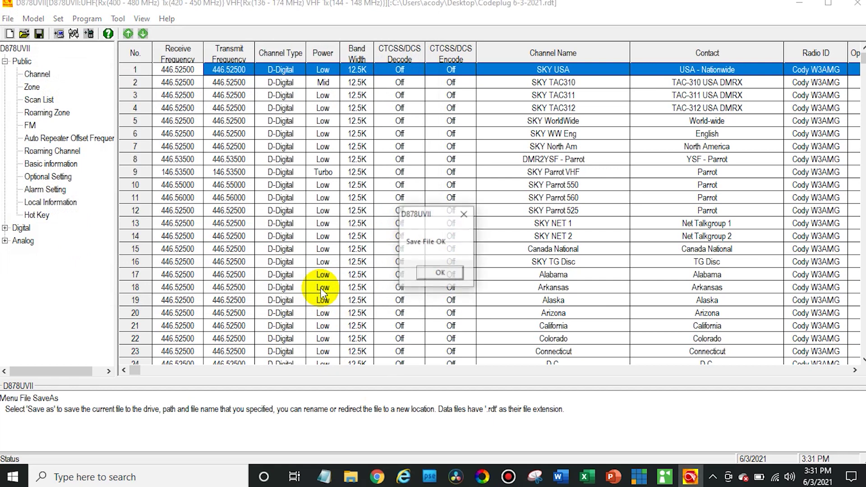
click(450, 273)
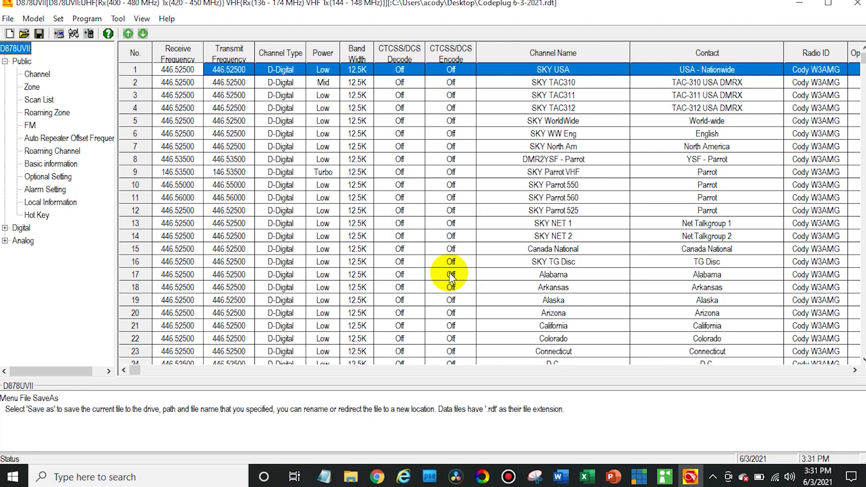
Close the version 2.00 software without saving again and open the version 2.02N software from the desktop.
click(859, 5)
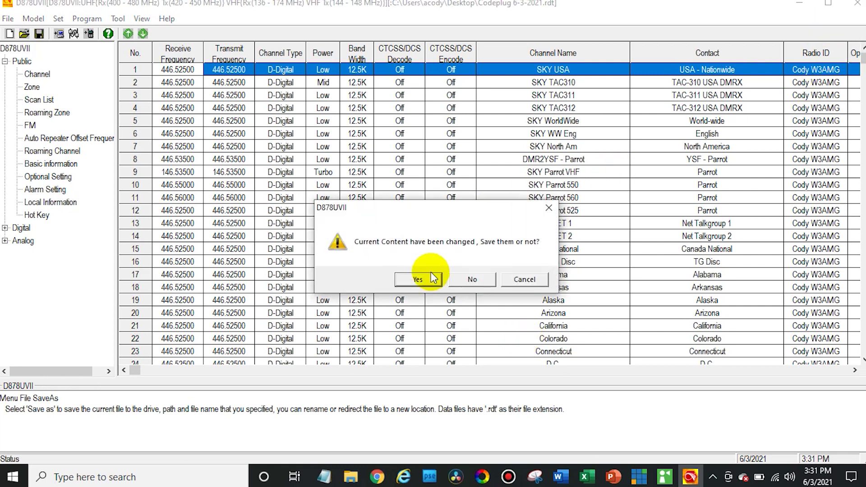
click(466, 279)
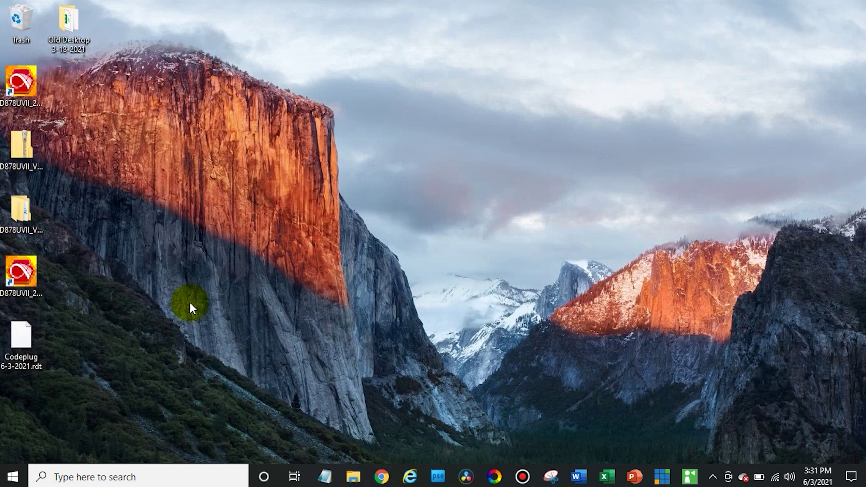
click(22, 338)
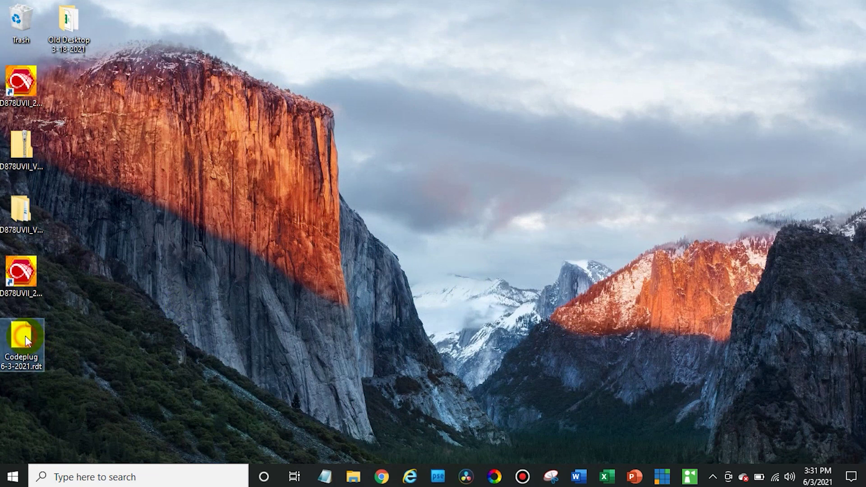
click(302, 377)
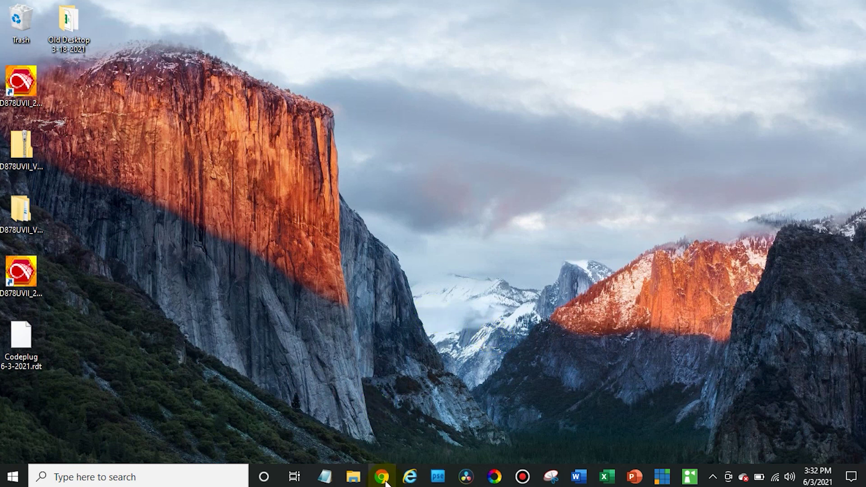
click(436, 415)
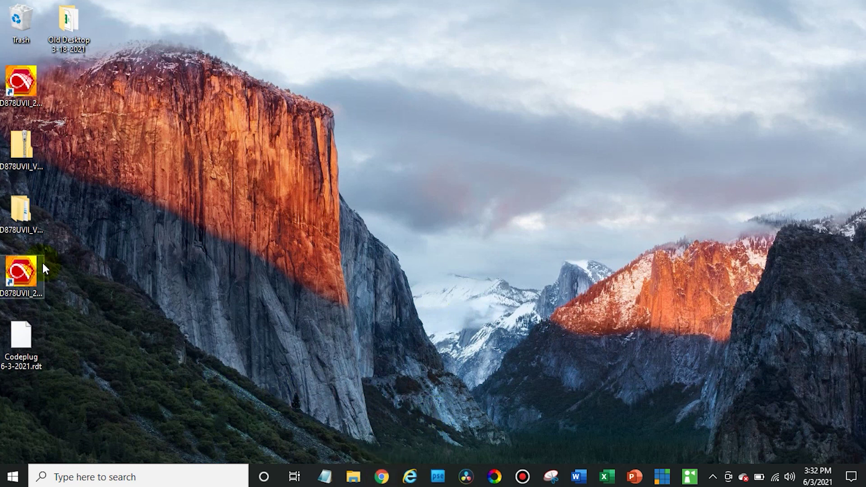
double_click(26, 272)
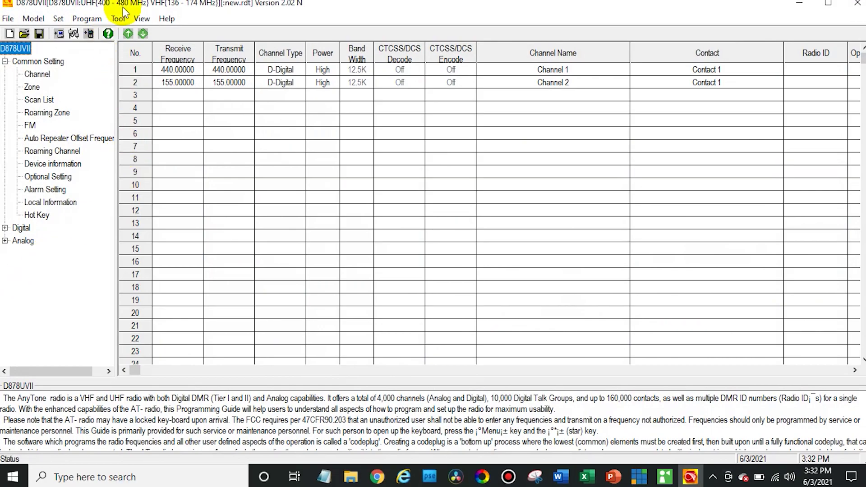
Load the firmware update file D878UVII_V2.02N_20210526.spi from the release's D878UVII_V2.02N FW folder into the Firmware and Icon Update tool.
click(118, 18)
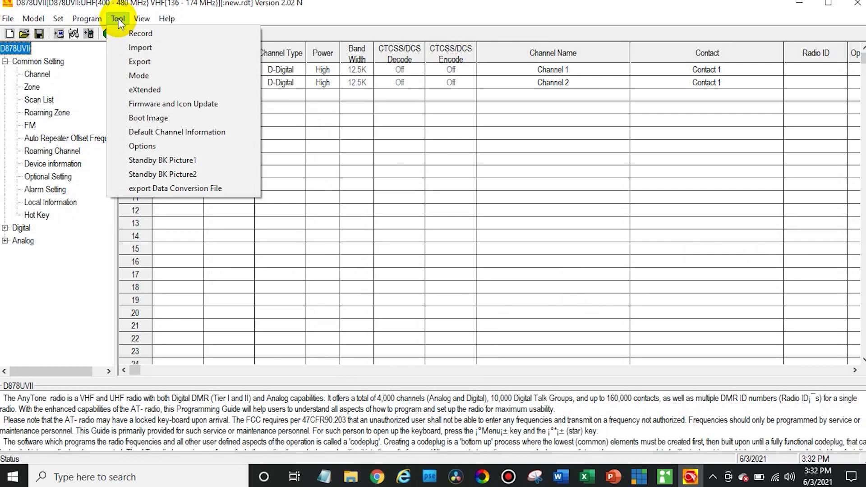
click(174, 104)
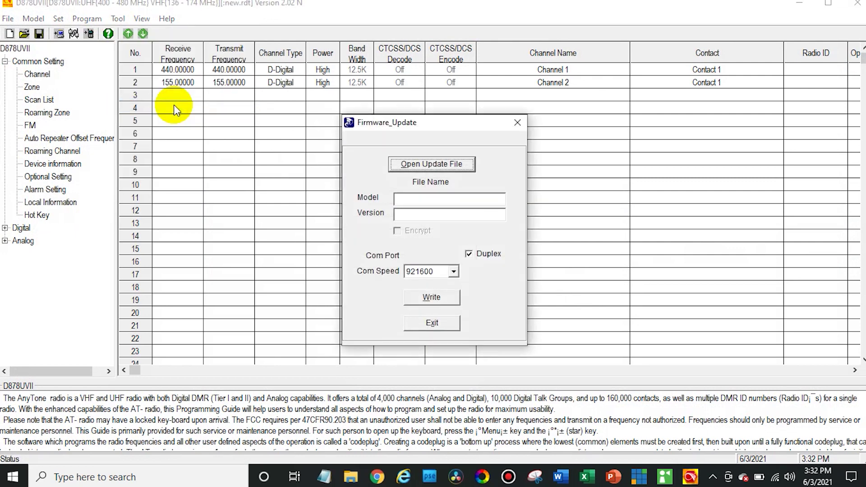
click(454, 169)
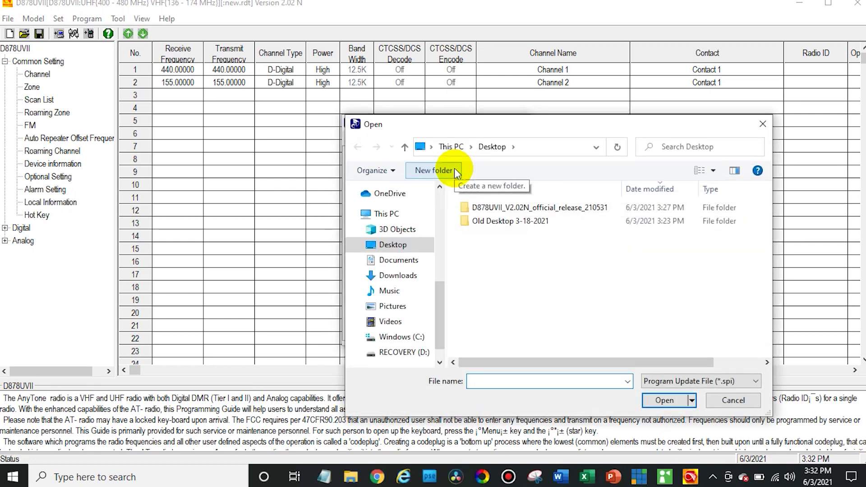
click(531, 207)
double_click(531, 207)
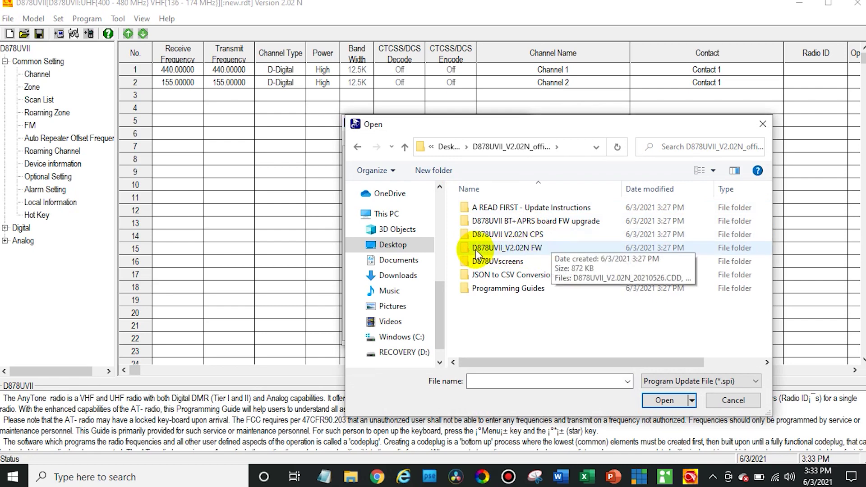
double_click(560, 249)
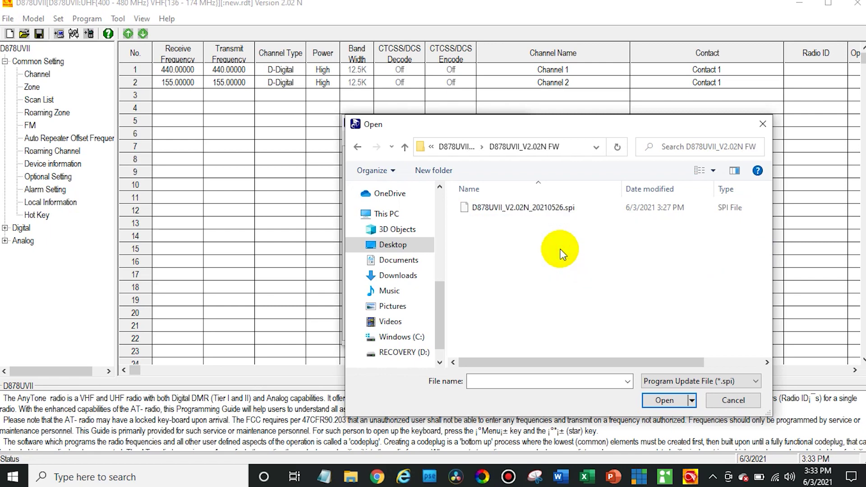
click(579, 208)
click(667, 400)
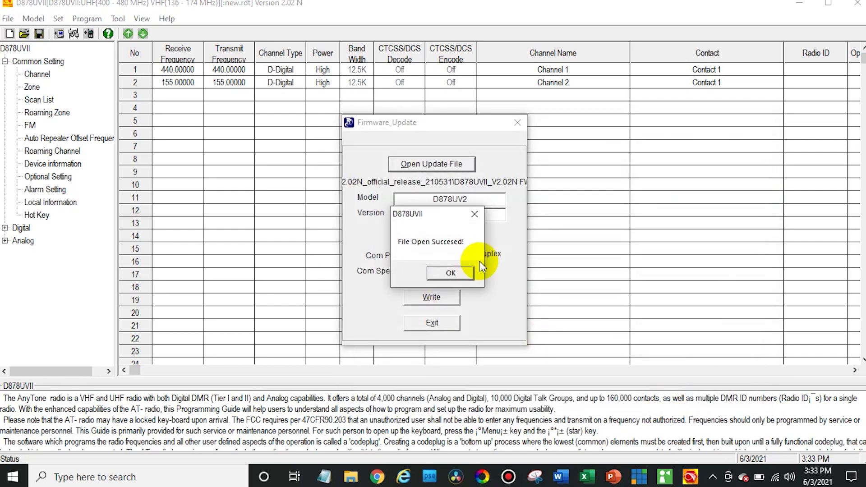
click(464, 272)
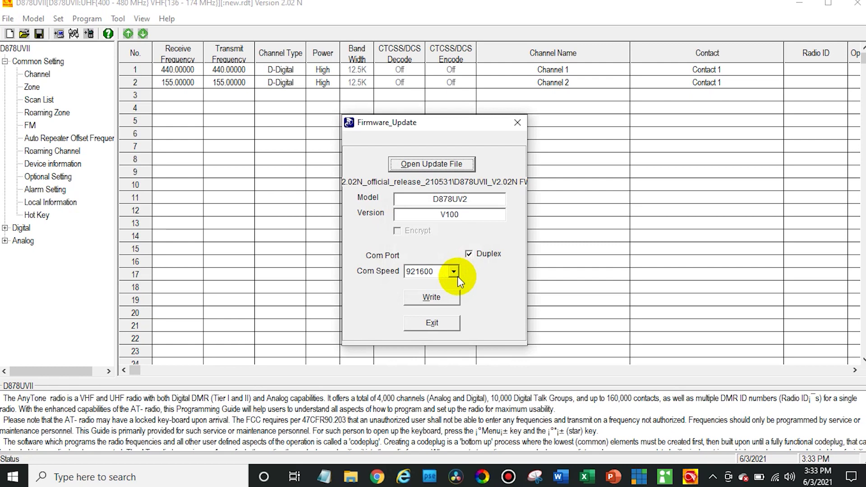
Write the loaded firmware to the radio and exit the firmware update tool.
click(439, 293)
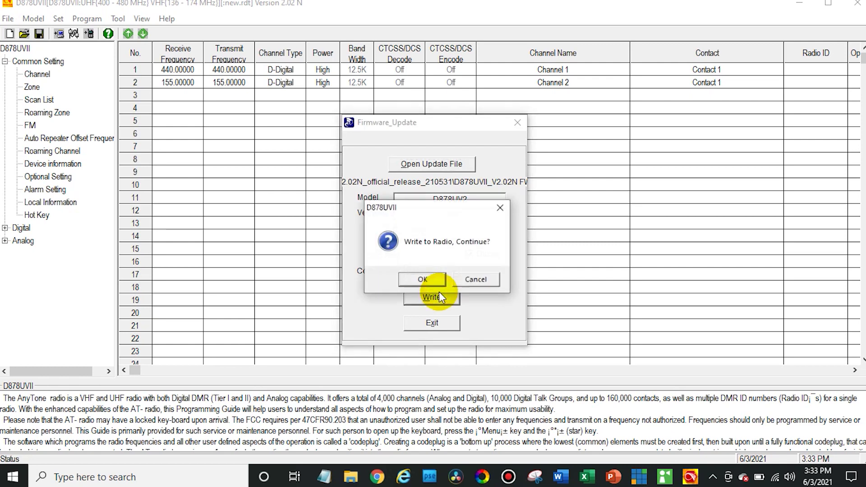
click(431, 279)
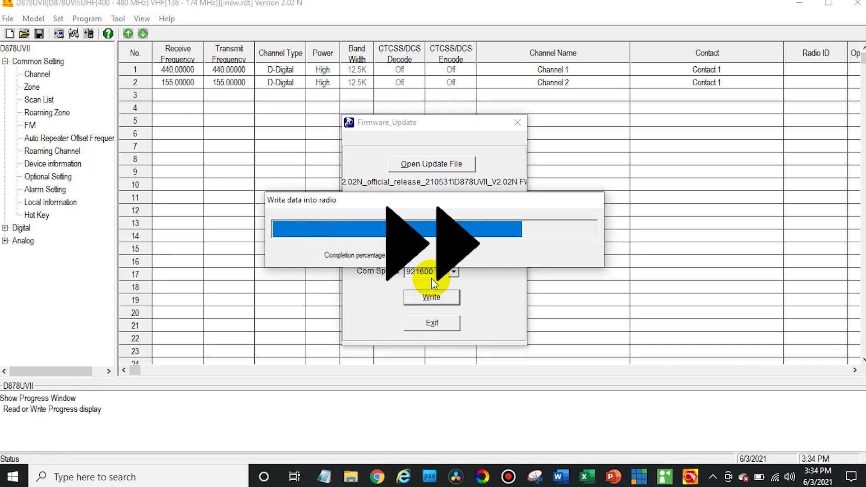
click(432, 276)
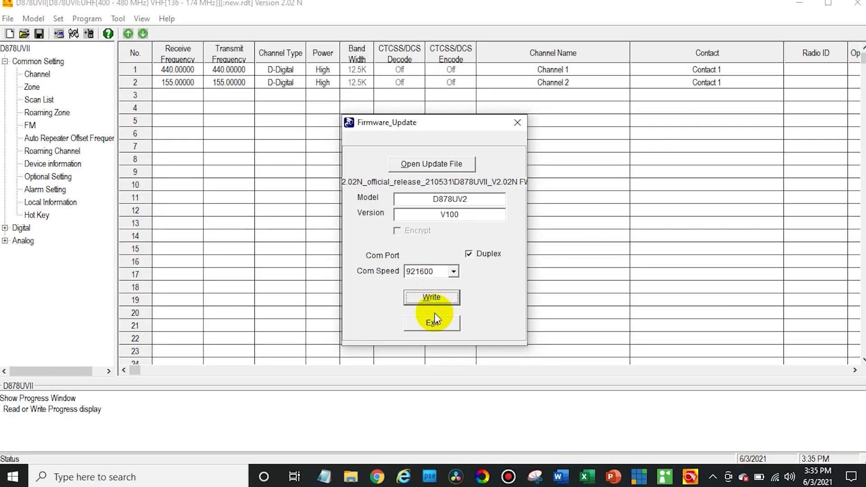
click(434, 322)
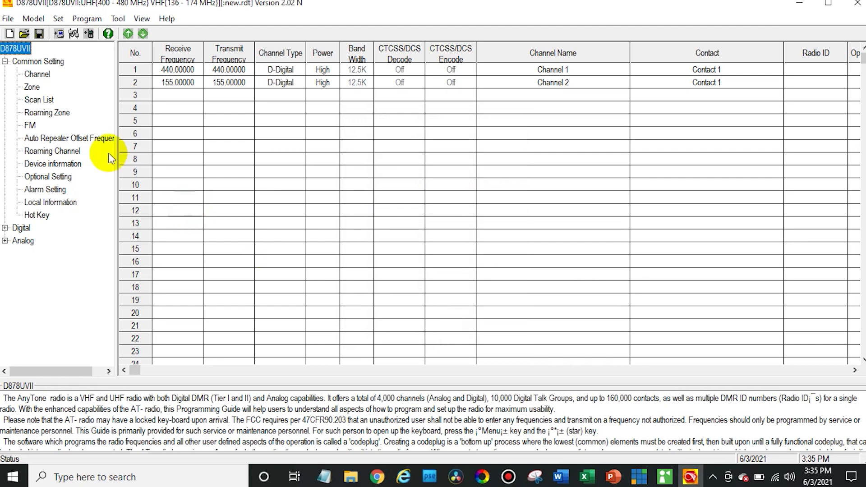
Open the saved codeplug file Codeplug 6-3-2021.rdt from the desktop.
click(26, 34)
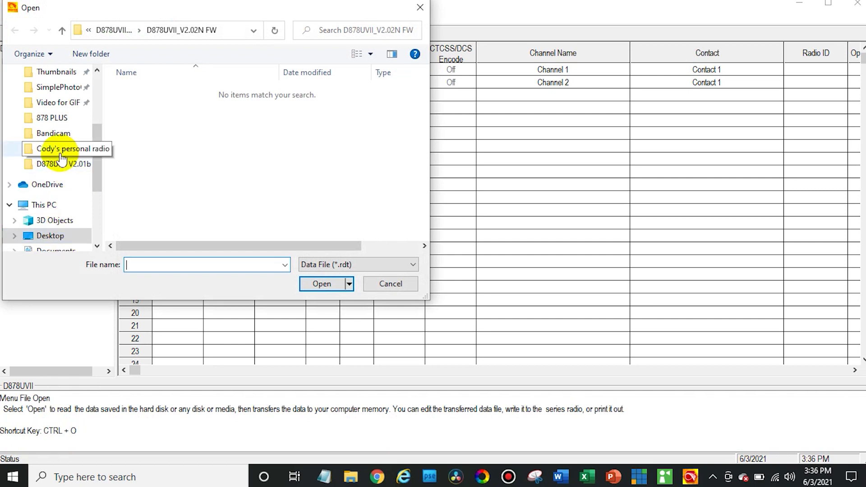
click(52, 235)
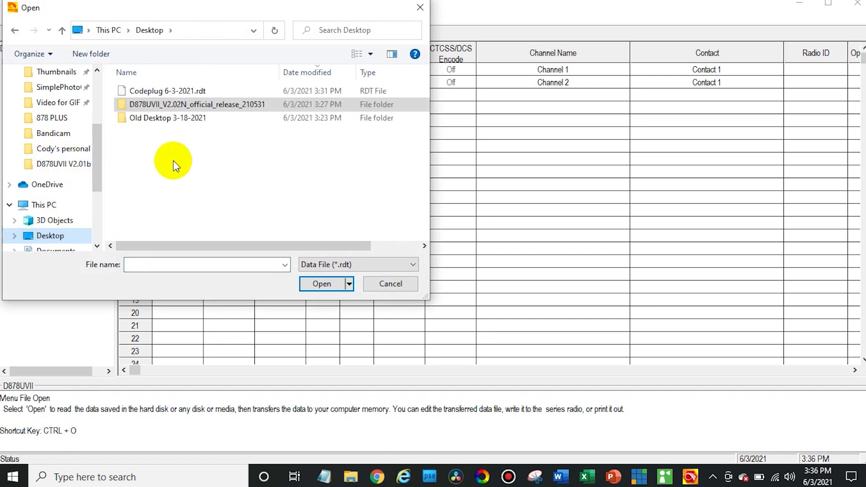
click(172, 92)
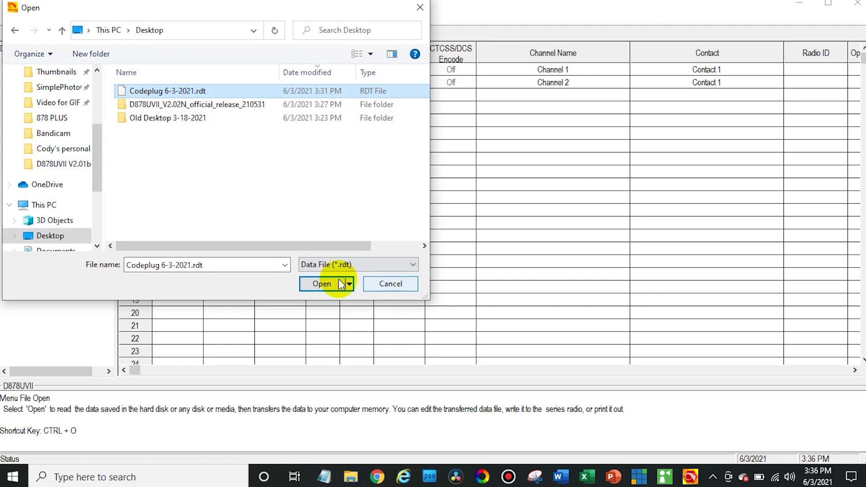
click(323, 284)
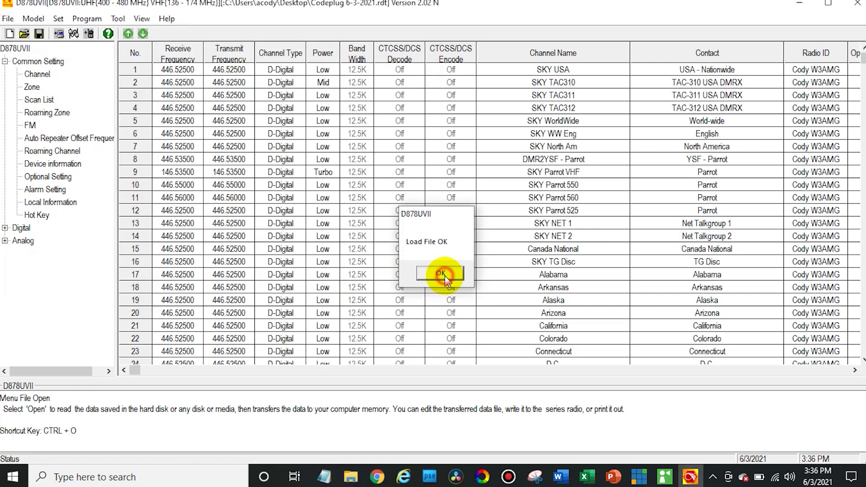
click(444, 275)
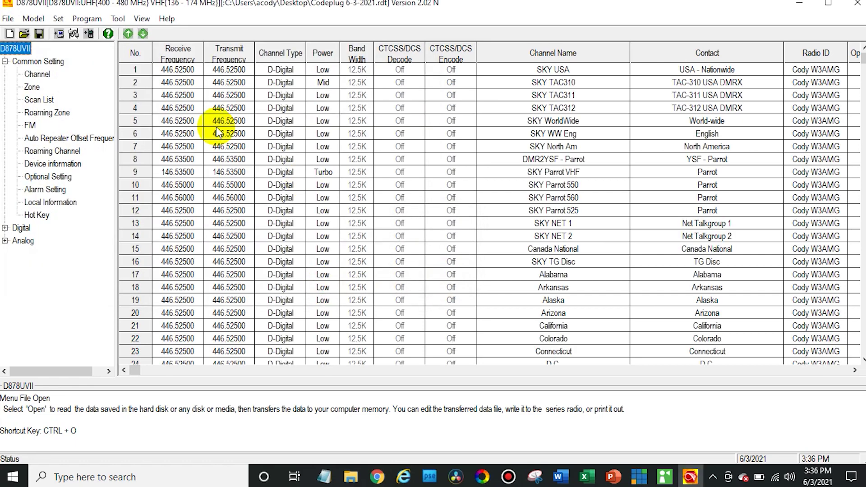
Set the communication port to COM3 and write the codeplug's Other Data to the radio without the Digital Contact List.
click(75, 34)
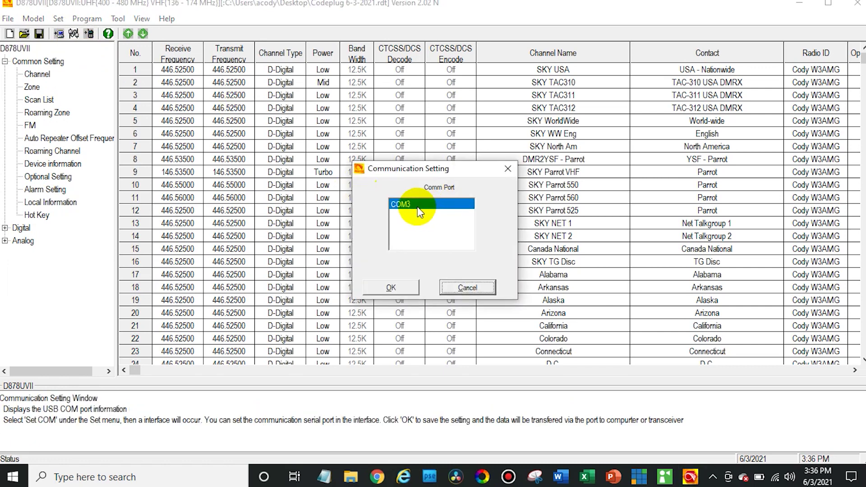
click(397, 287)
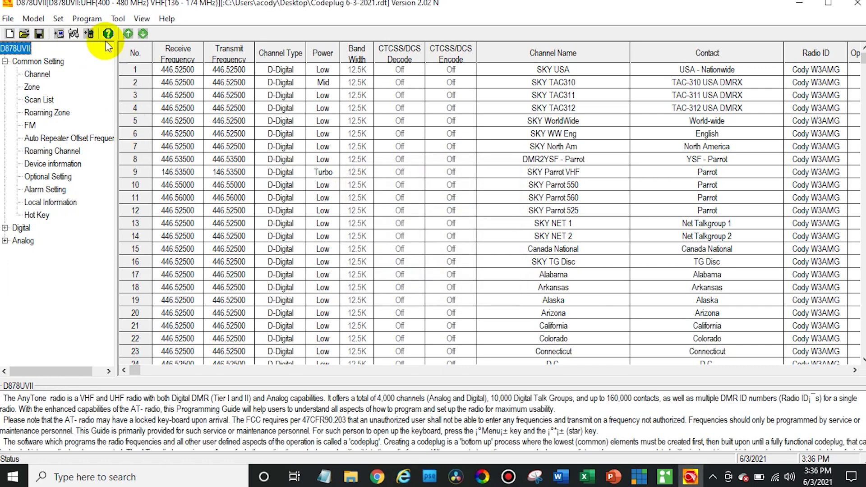
click(94, 36)
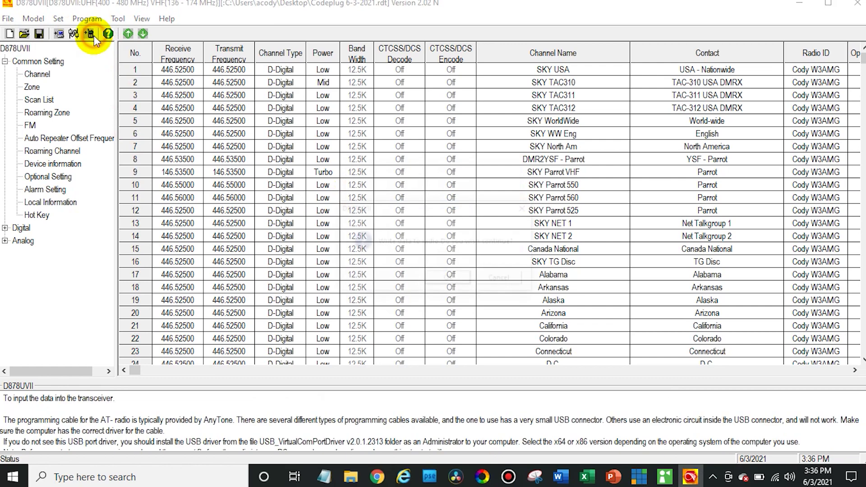
click(449, 279)
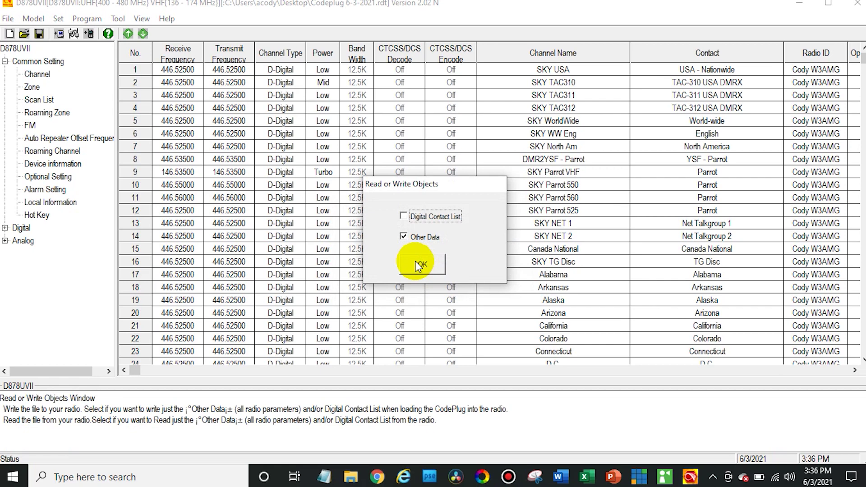
click(417, 266)
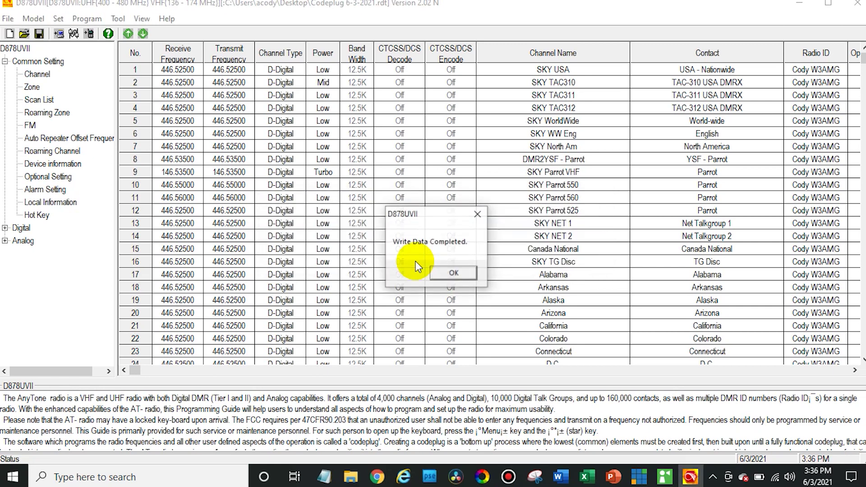
click(437, 272)
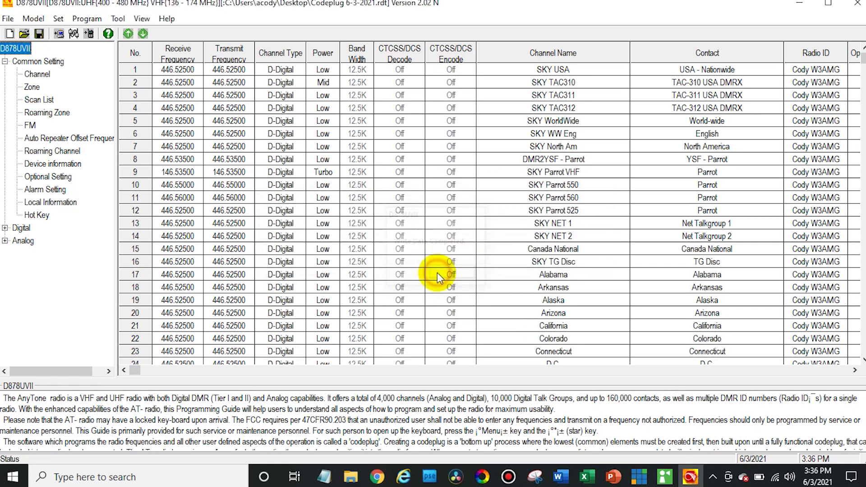